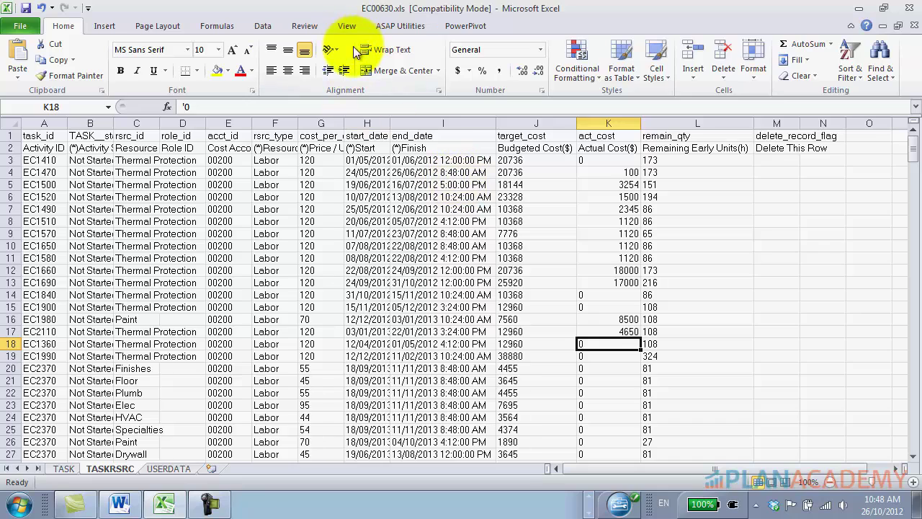
- Look through the ASAP Utilities command groups, including Objects & Comments, Formulas and File & System
click(397, 27)
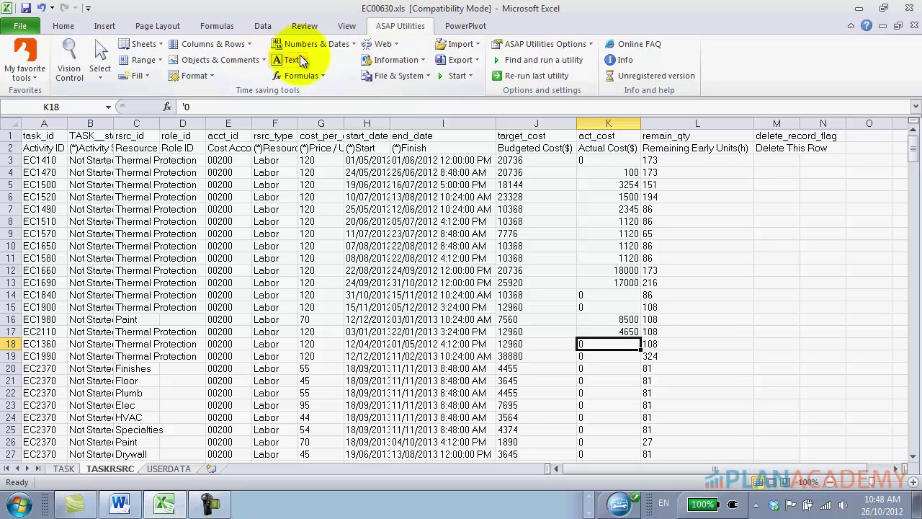
click(222, 57)
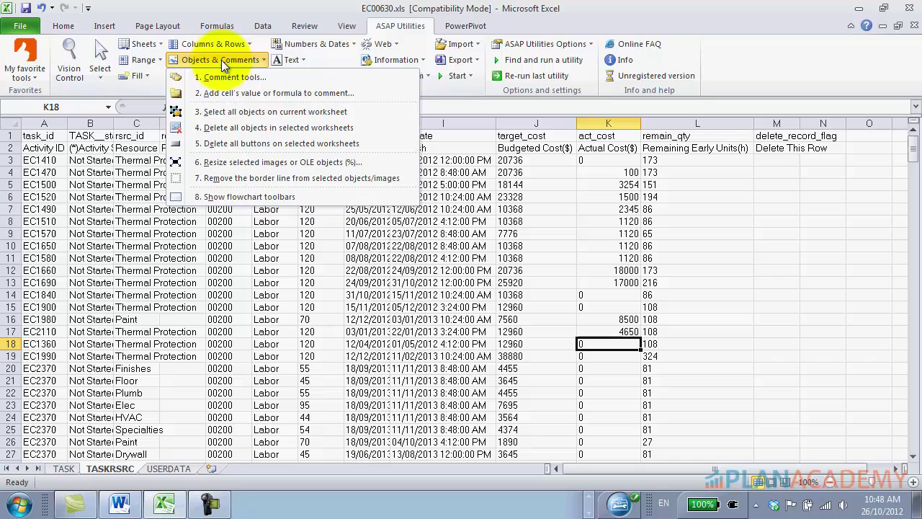
click(330, 53)
click(297, 76)
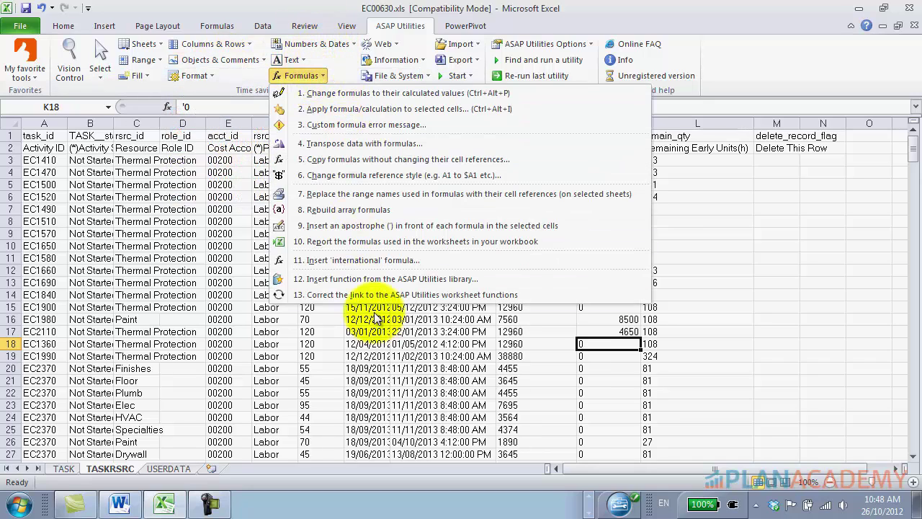
click(318, 54)
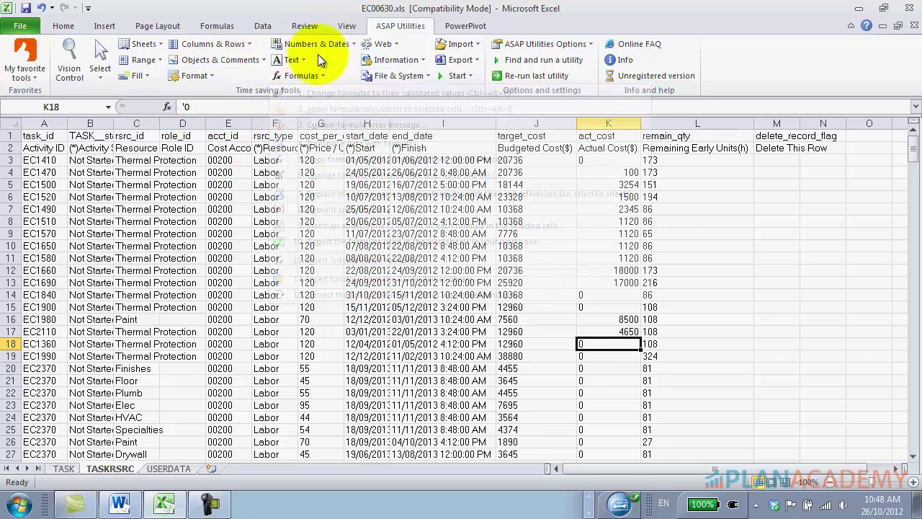
click(393, 75)
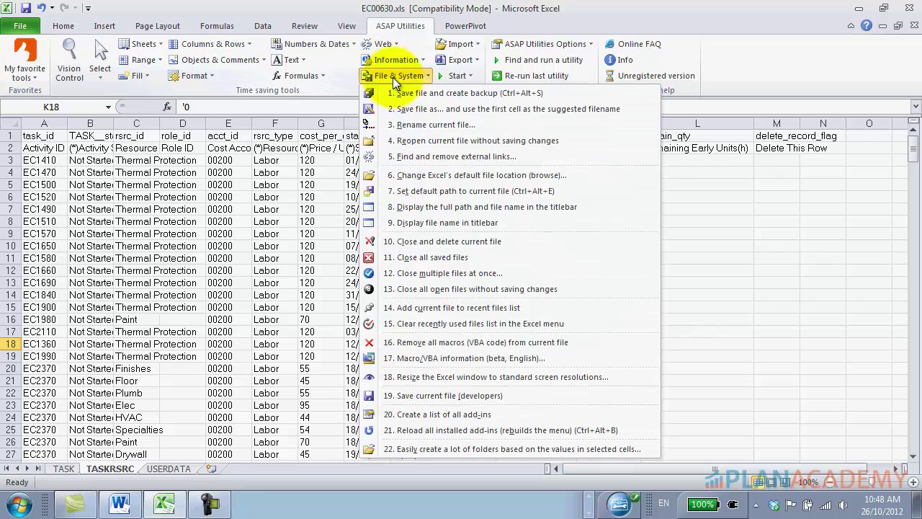
click(455, 61)
click(332, 61)
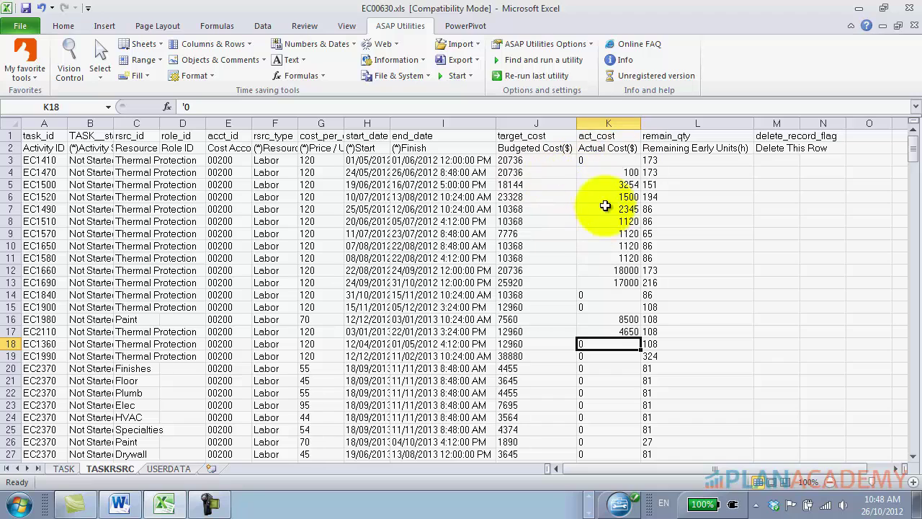
- Enter actual costs of 1800 in K14 for activity EC1840 and 23000 in K15 for activity EC1900
drag(606, 163, 634, 333)
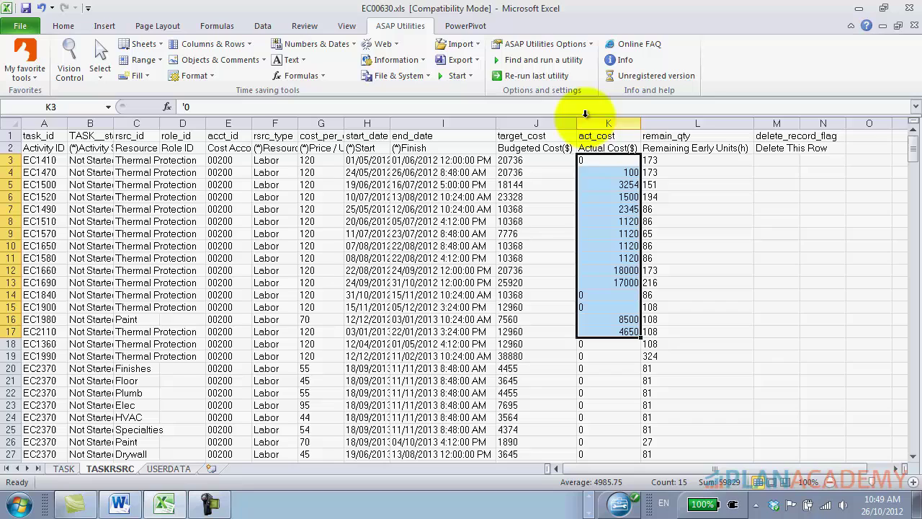
click(607, 174)
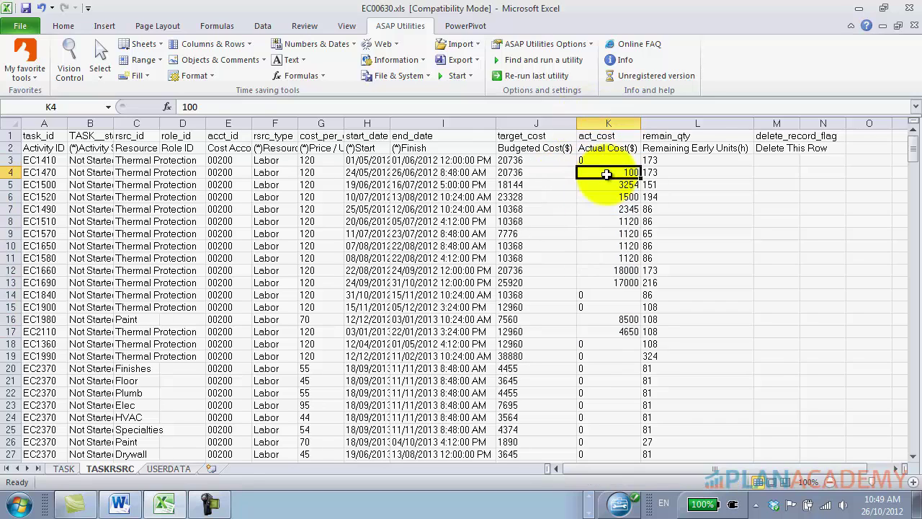
click(603, 295)
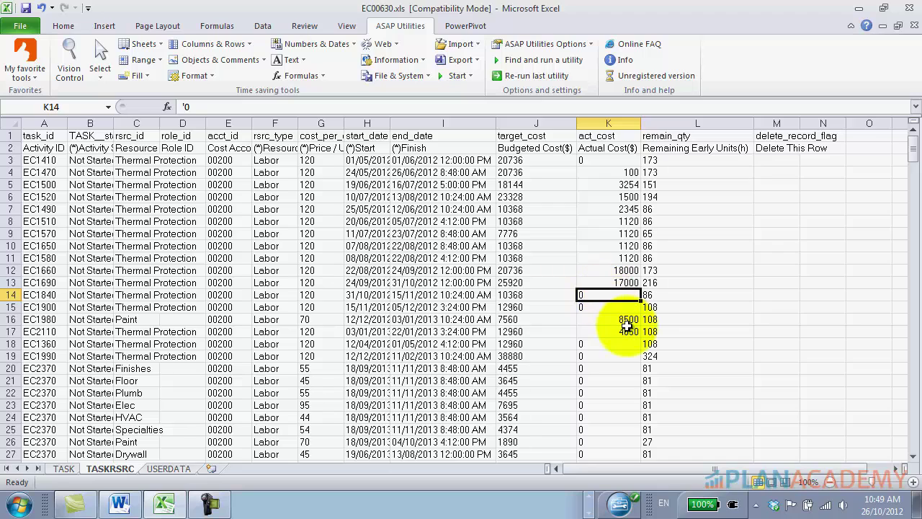
text(1800)
key(Return)
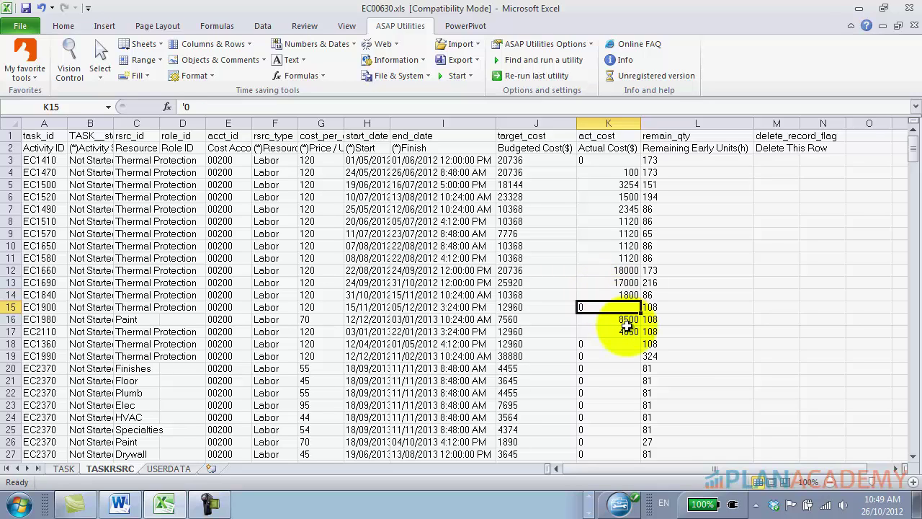
text(23000)
key(Return)
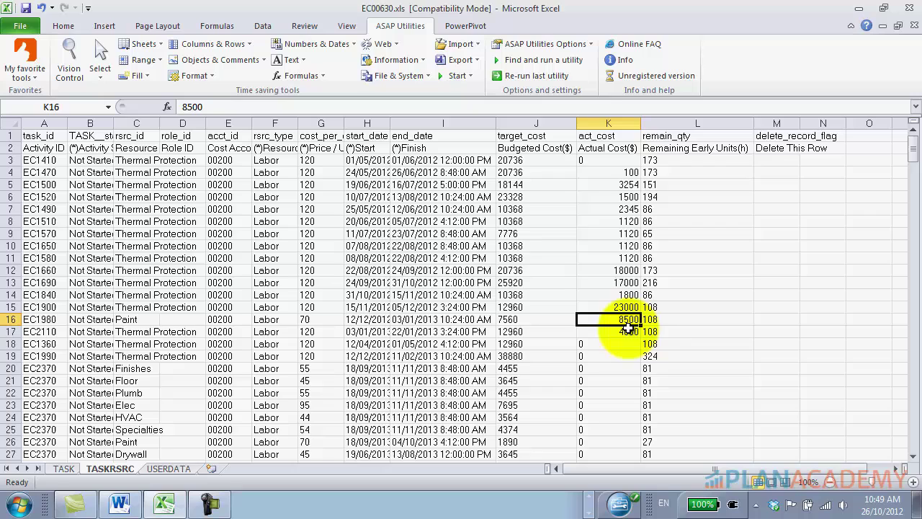
- Change the actual cost of activity EC1410 in K3 to 1500, keeping the leading apostrophe so it stays text
drag(624, 175, 632, 326)
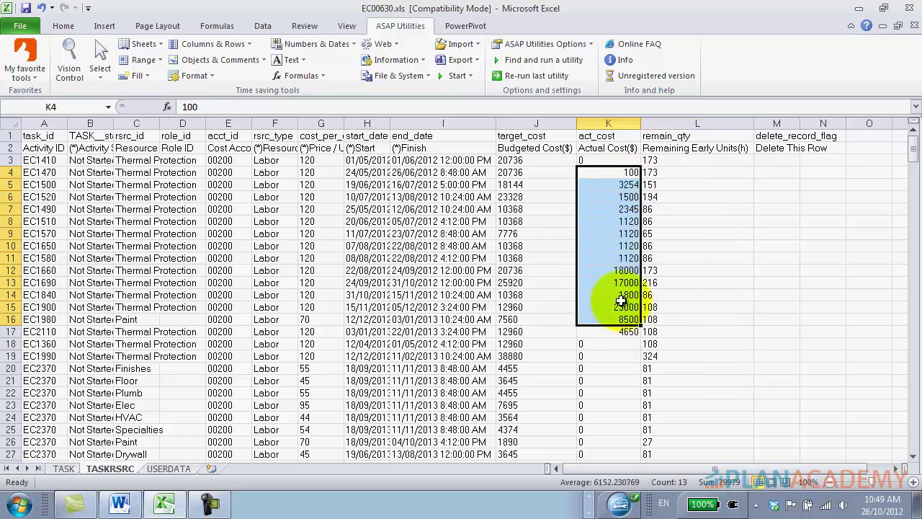
click(606, 246)
click(598, 173)
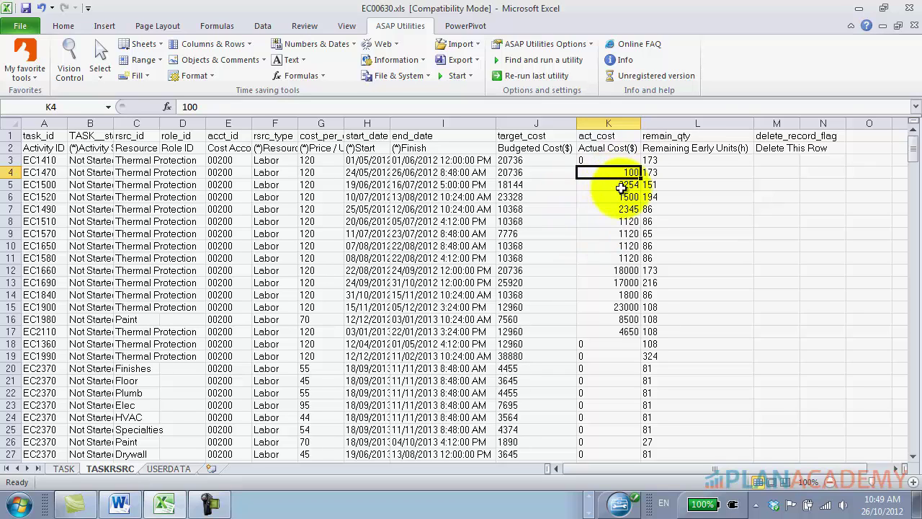
click(609, 160)
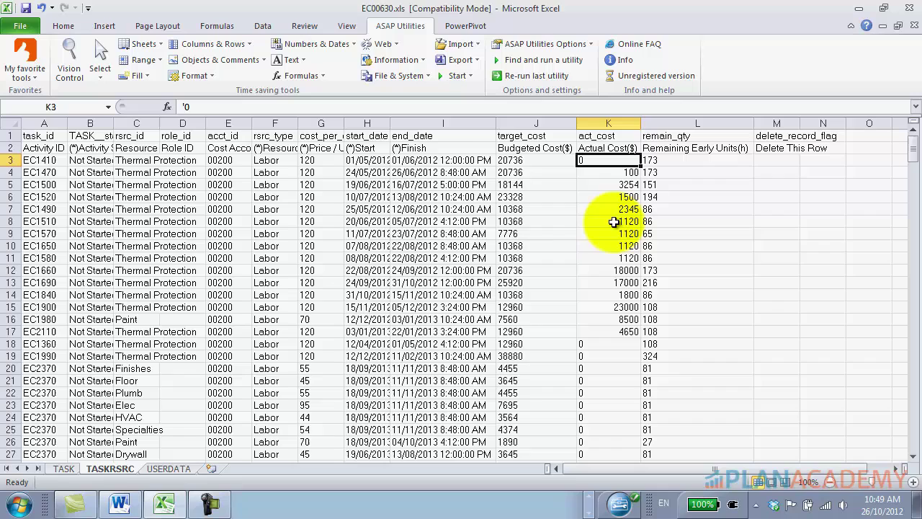
key(F2)
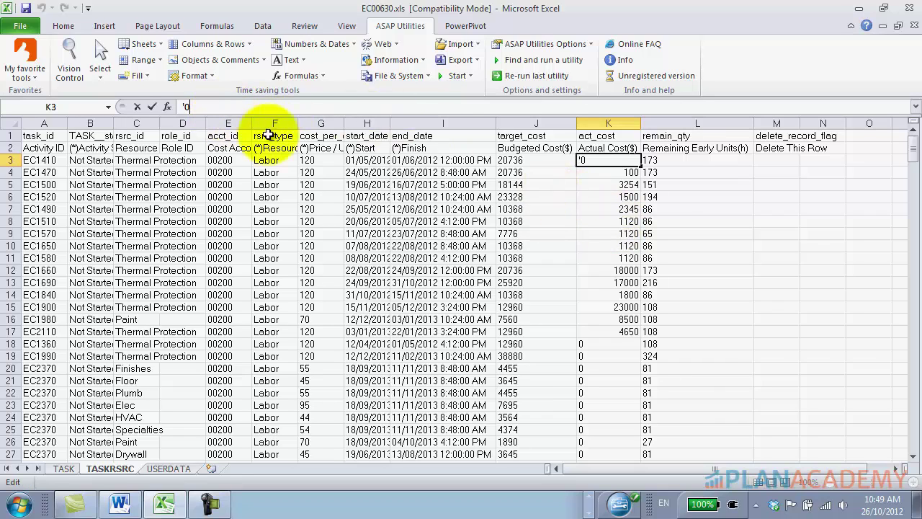
key(BackSpace)
key(BackSpace)
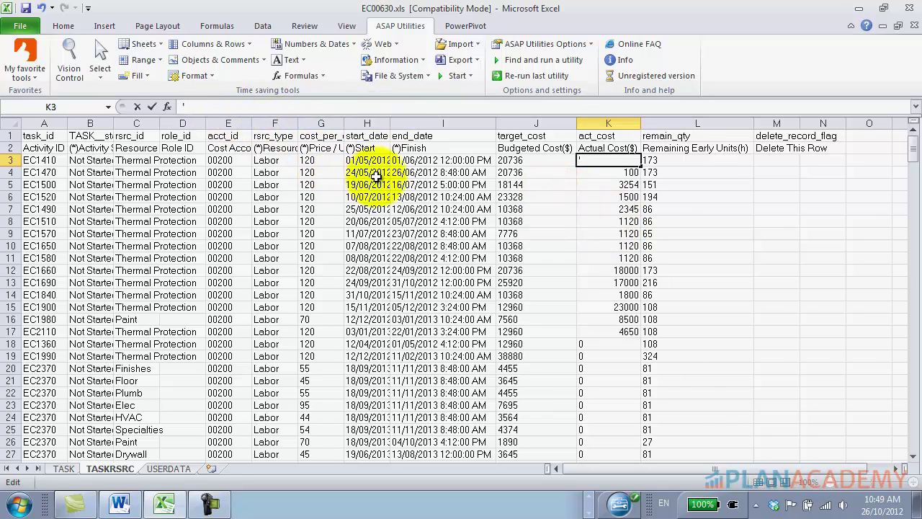
key(Return)
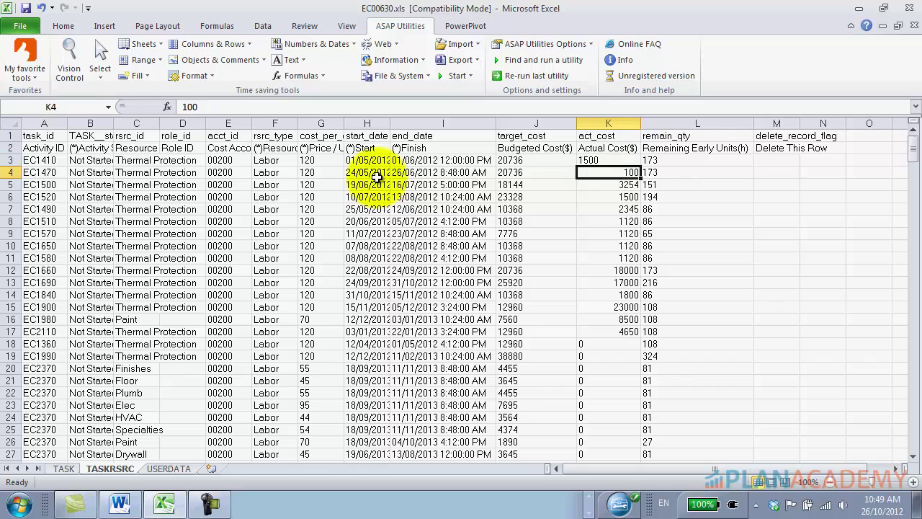
click(586, 160)
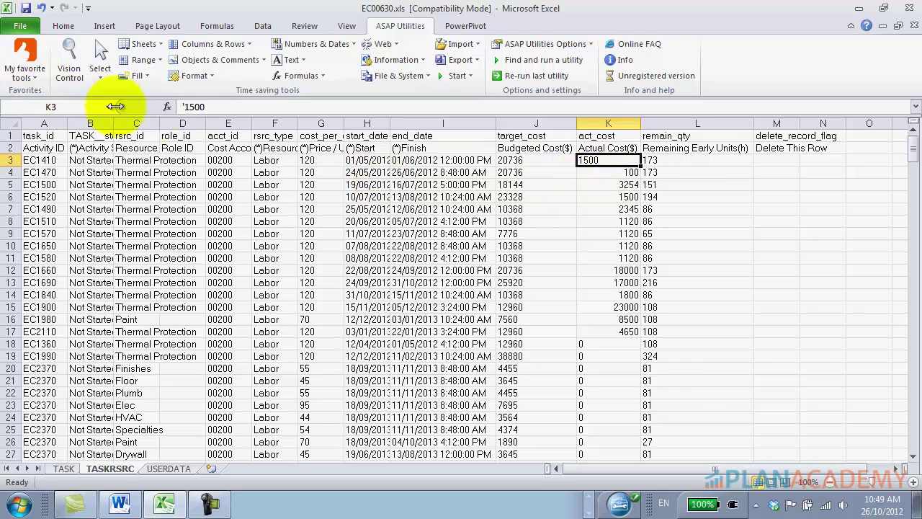
- Enter an actual cost of 1200 in K18 for activity EC1360
click(614, 344)
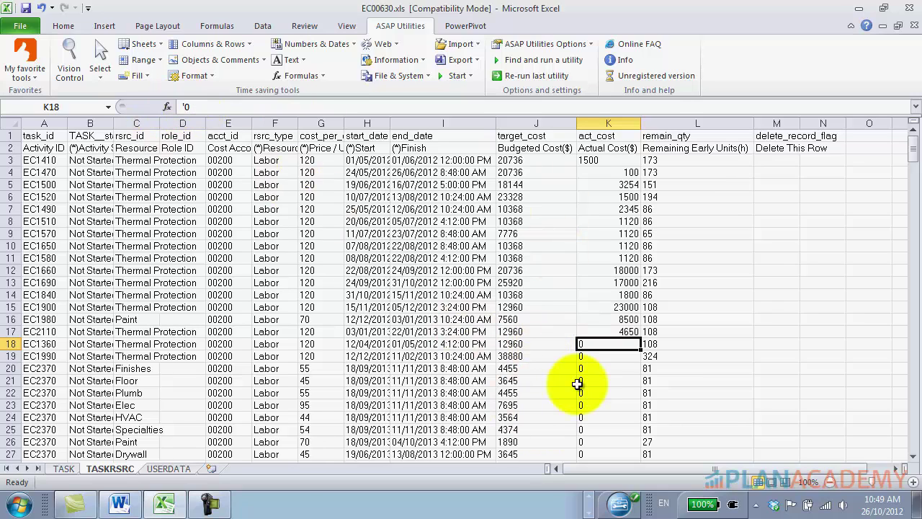
text(1200)
key(Return)
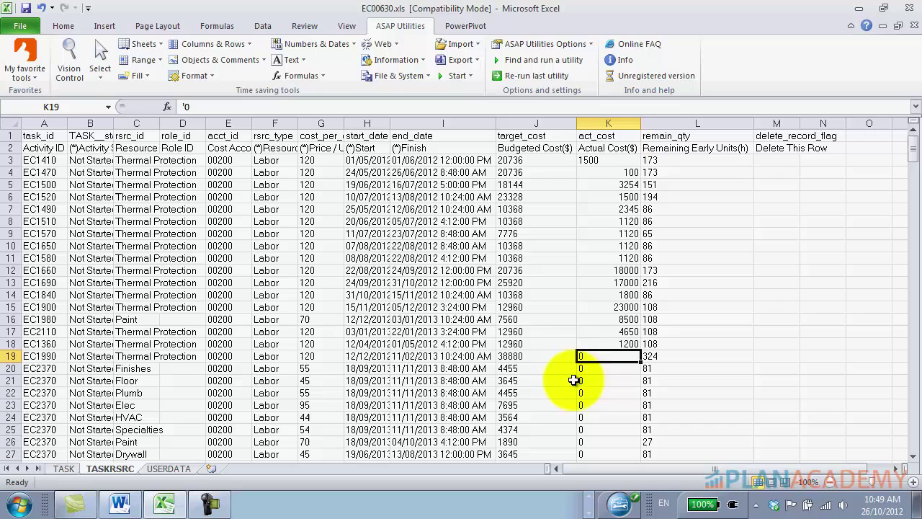
click(604, 343)
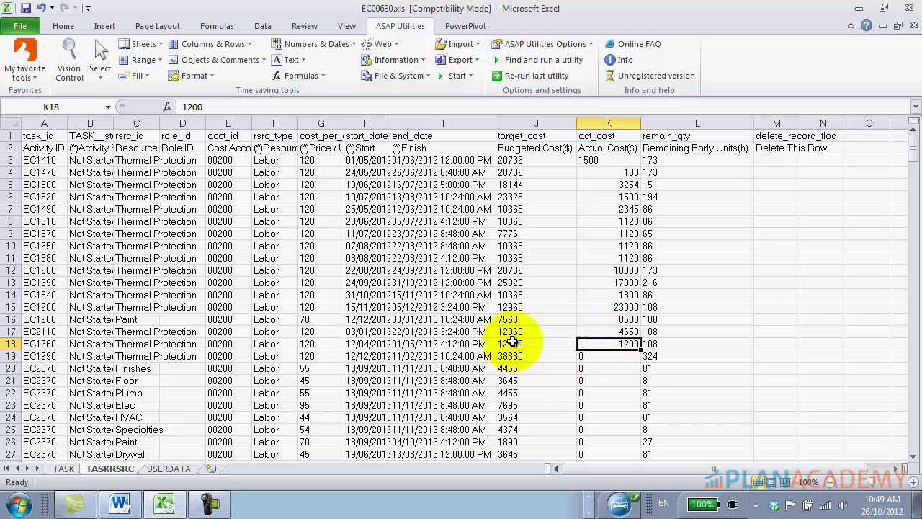
- Enter 86510 with a leading apostrophe as the text actual cost of activity EC1990 in K19
click(598, 356)
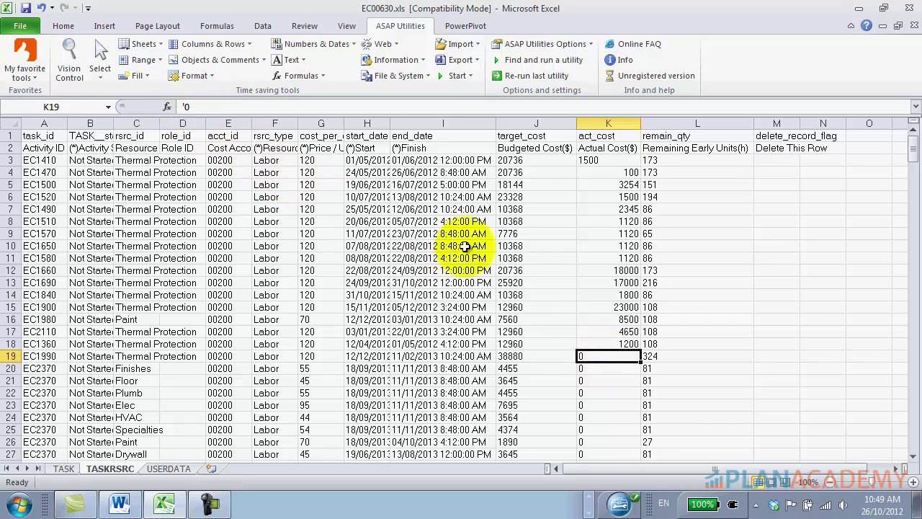
click(614, 344)
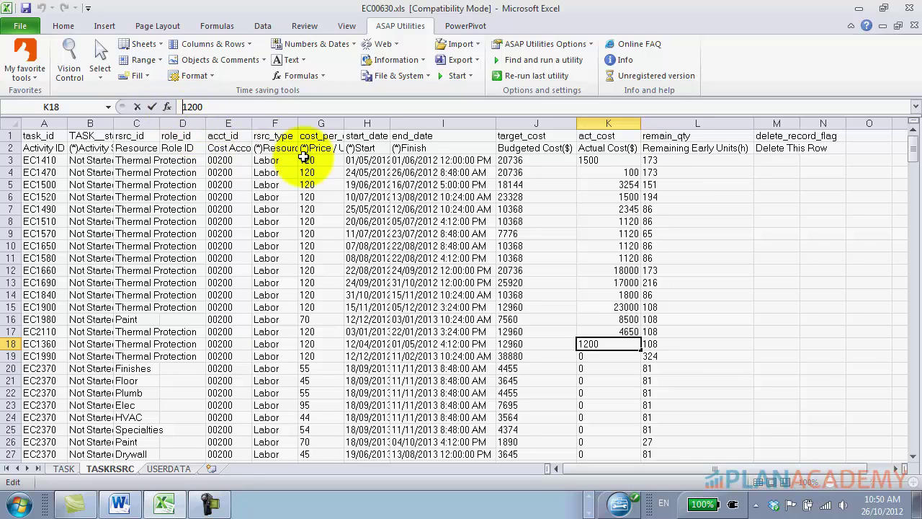
key(Down)
key(Down)
click(601, 348)
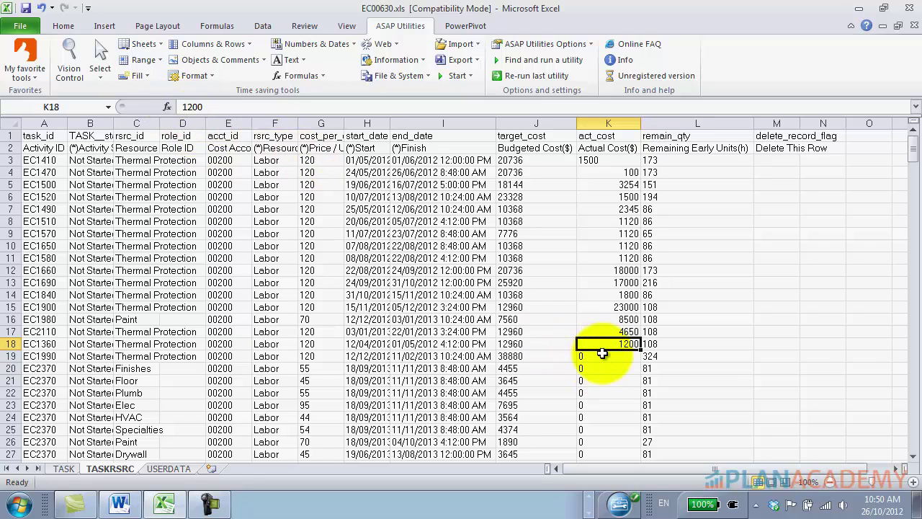
key(Down)
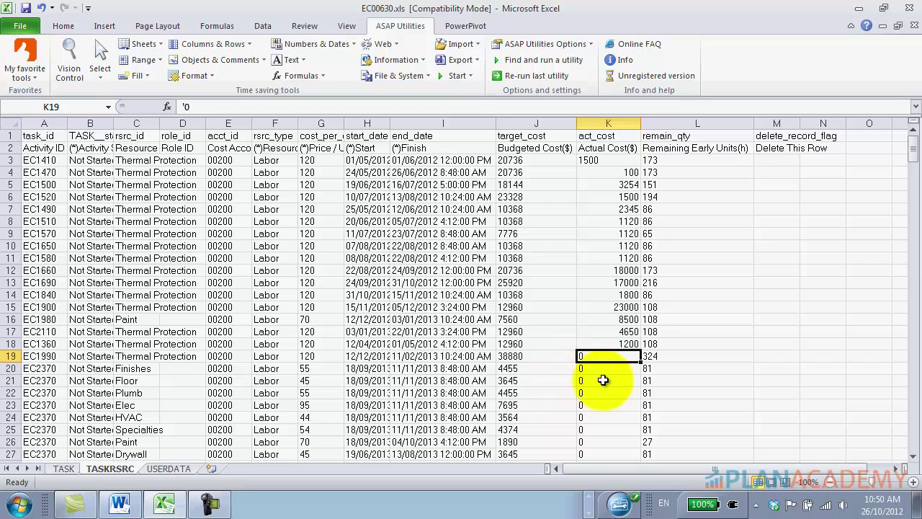
text('86)
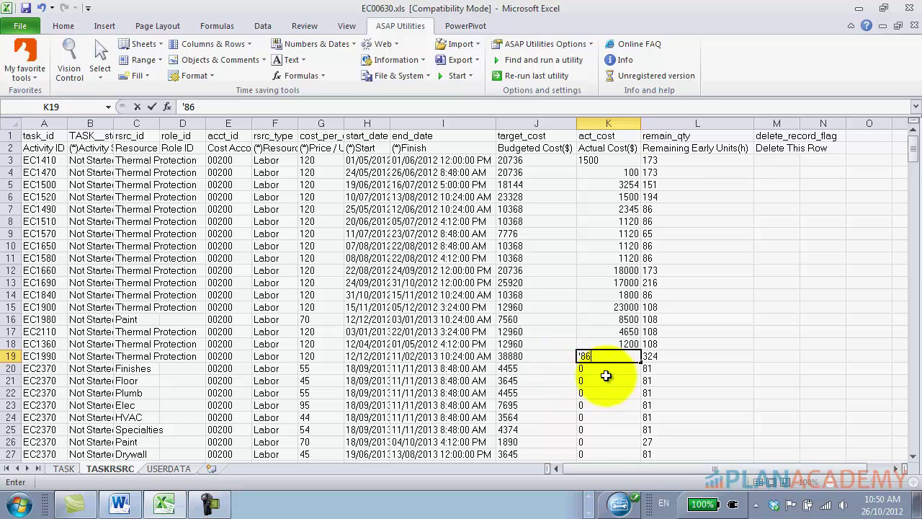
text(510)
key(Return)
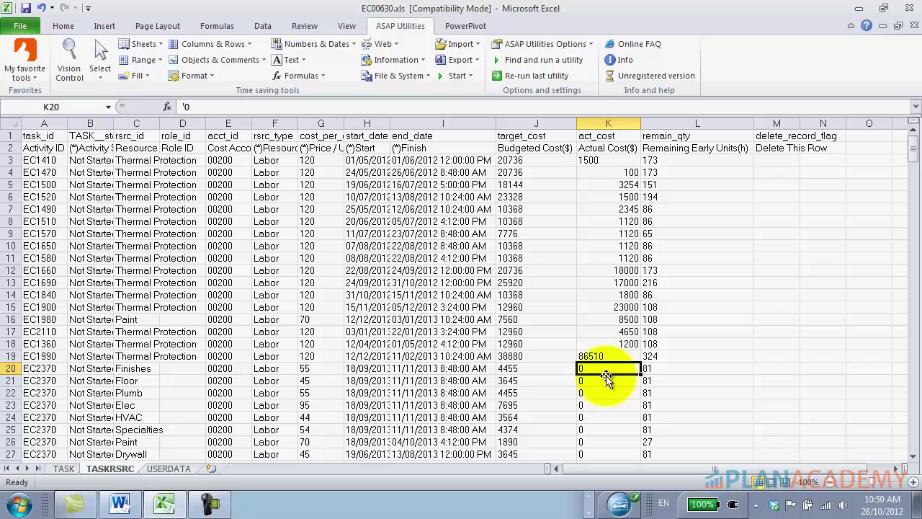
click(603, 357)
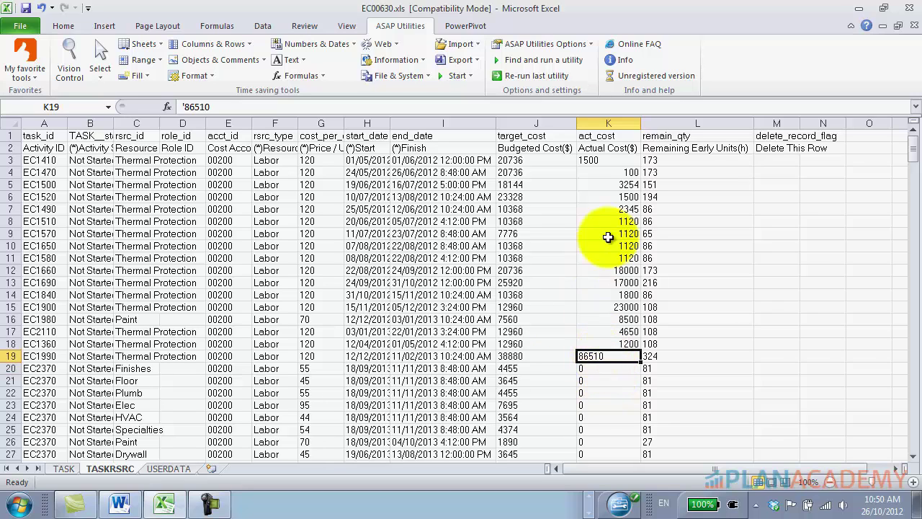
- Add an apostrophe before every actual cost in K4:K18 with the ASAP Utilities insert-before/after tool, treating cells as displayed text and skipping empty cells
drag(611, 173, 627, 343)
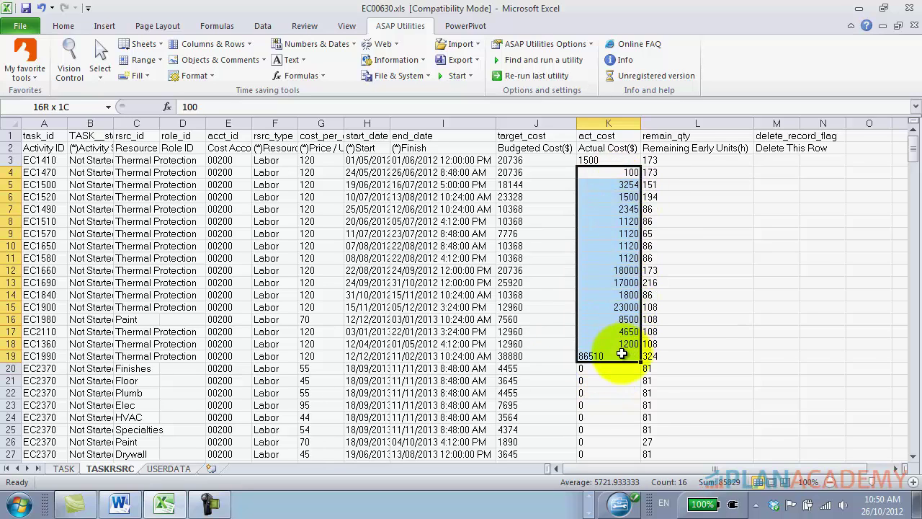
click(589, 271)
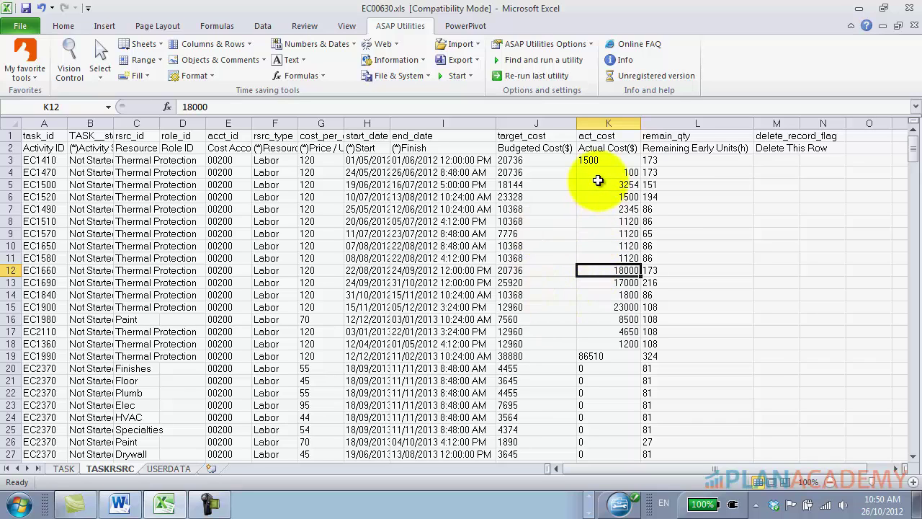
drag(598, 161, 629, 363)
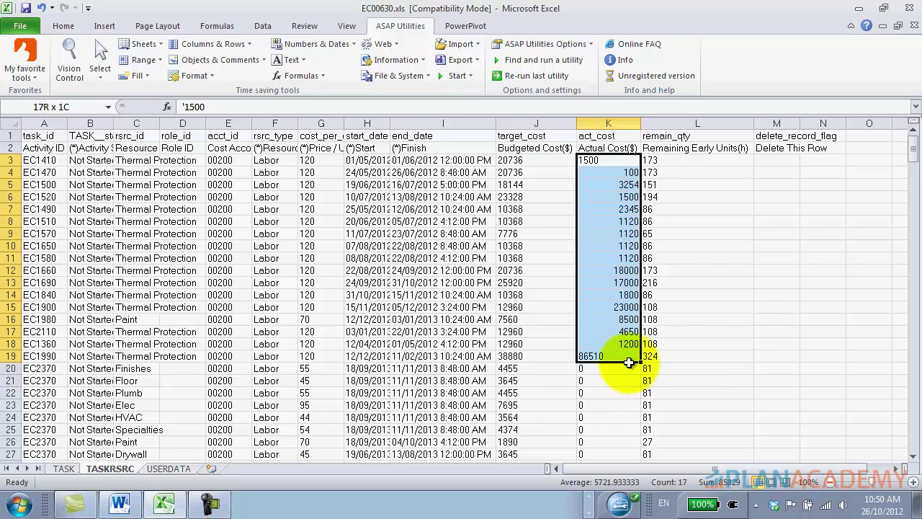
drag(601, 171, 601, 331)
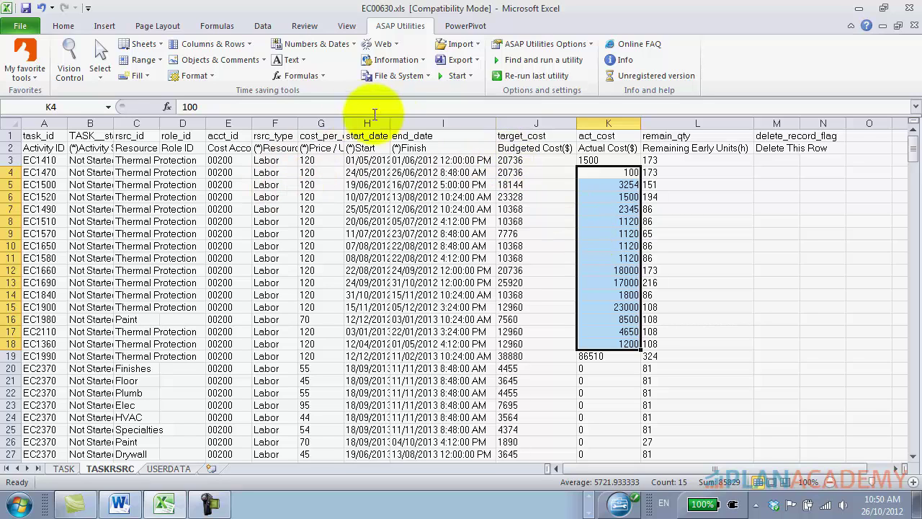
click(288, 59)
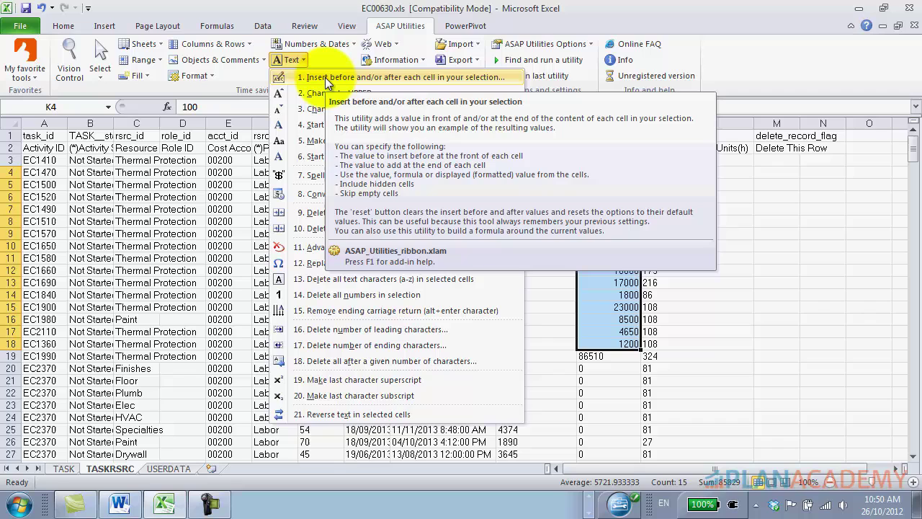
click(325, 77)
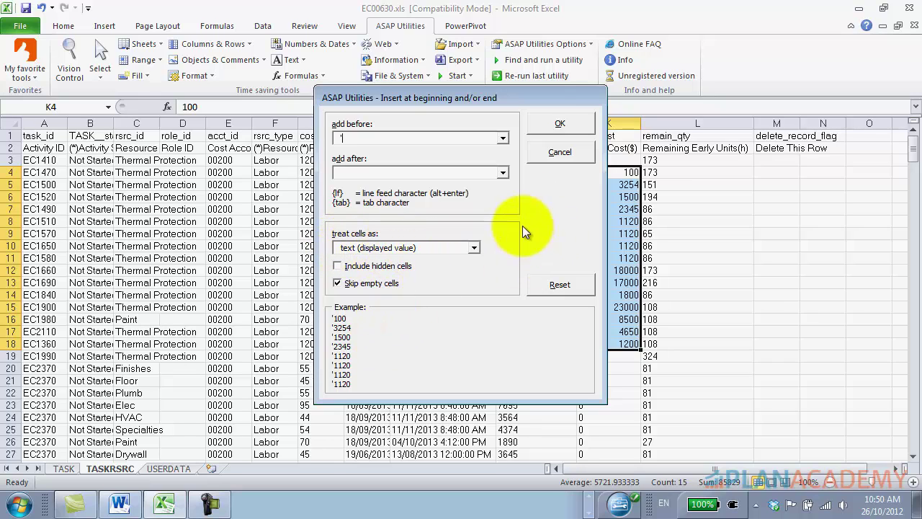
click(558, 124)
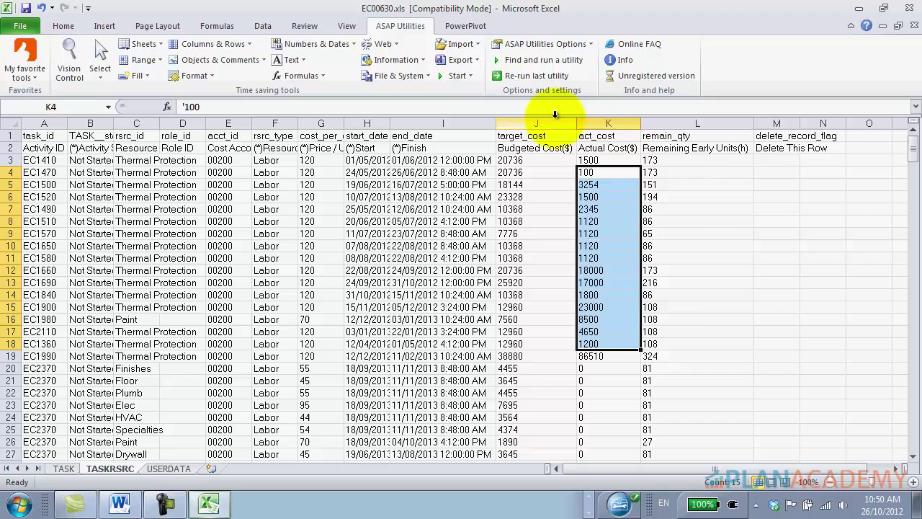
- Check cells in the converted actual cost range K4:K15, including K4 and K8, for the leading apostrophe
click(601, 176)
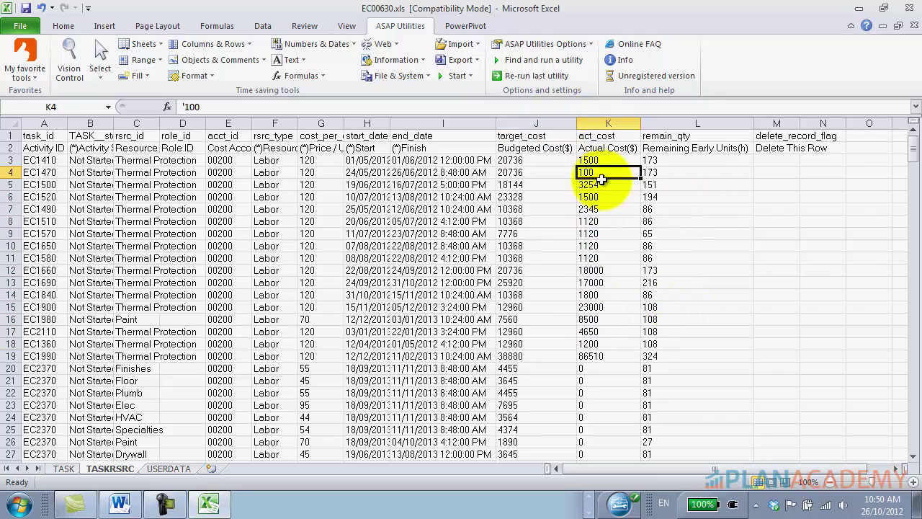
drag(603, 177, 609, 309)
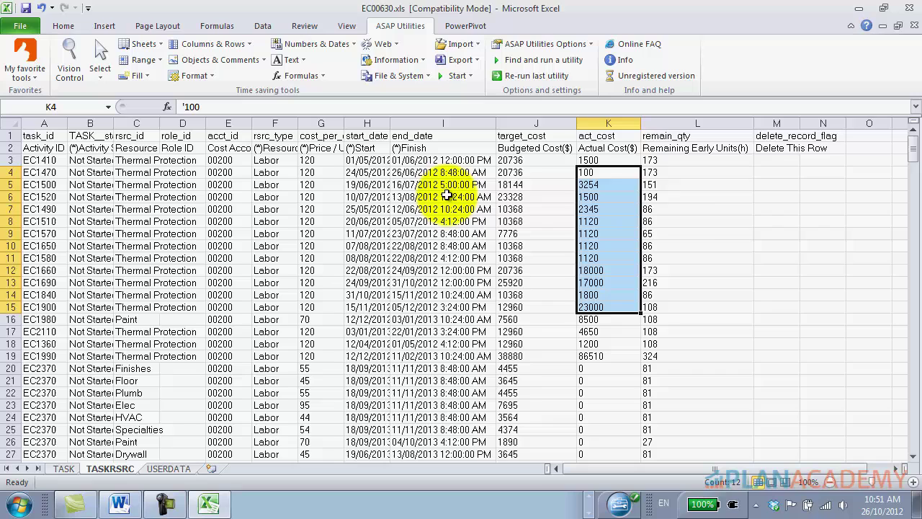
click(602, 189)
click(606, 204)
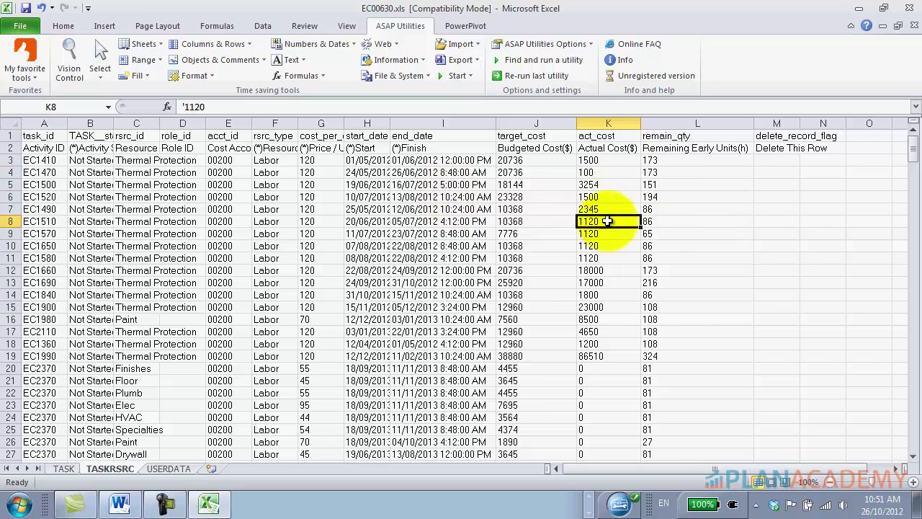
- Select the actual cost cells K3:K62 and look through the entries in that range
drag(607, 162, 598, 480)
drag(598, 481, 607, 390)
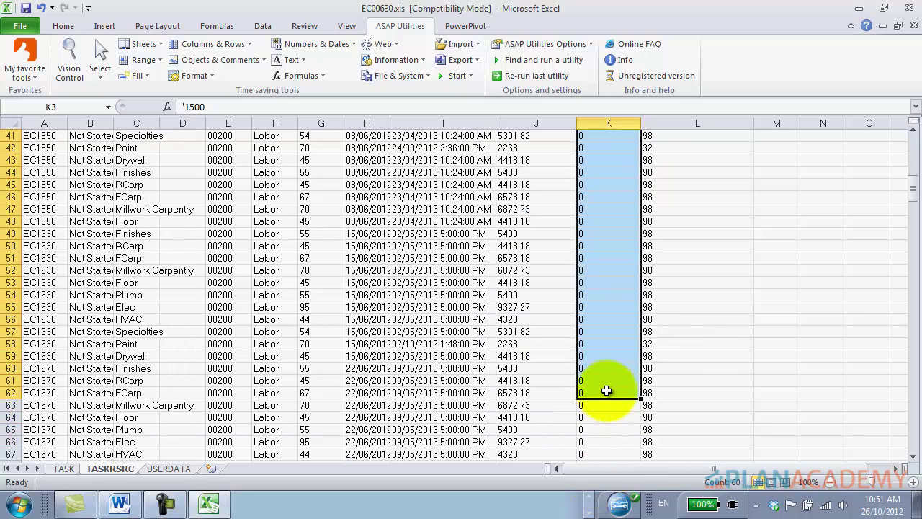
scroll(606, 390, up, 6)
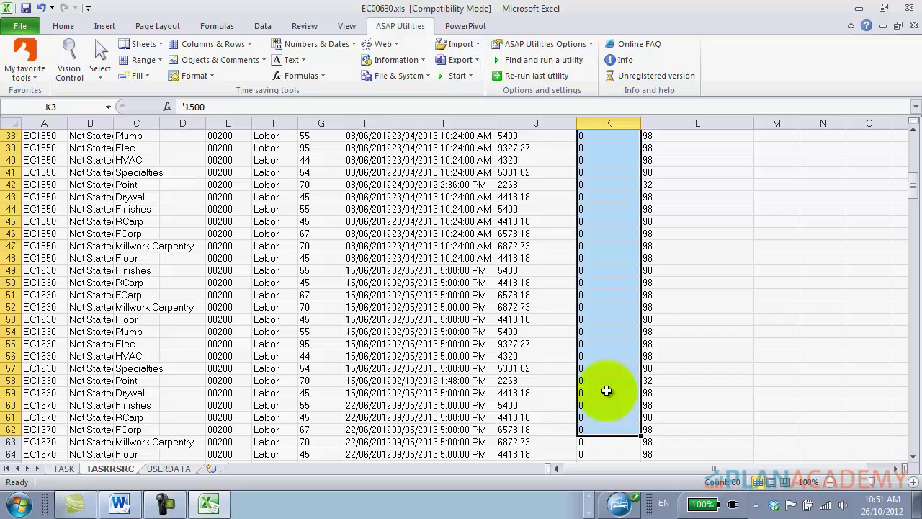
scroll(601, 375, down, 2)
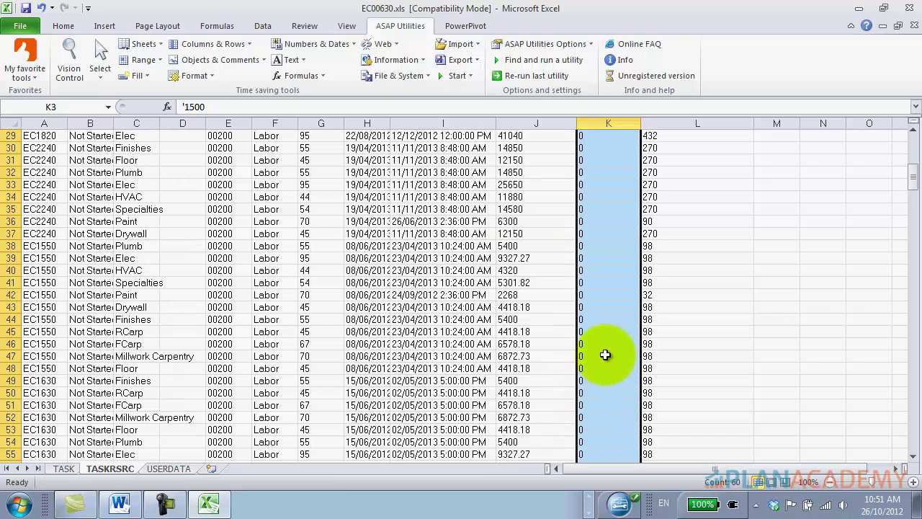